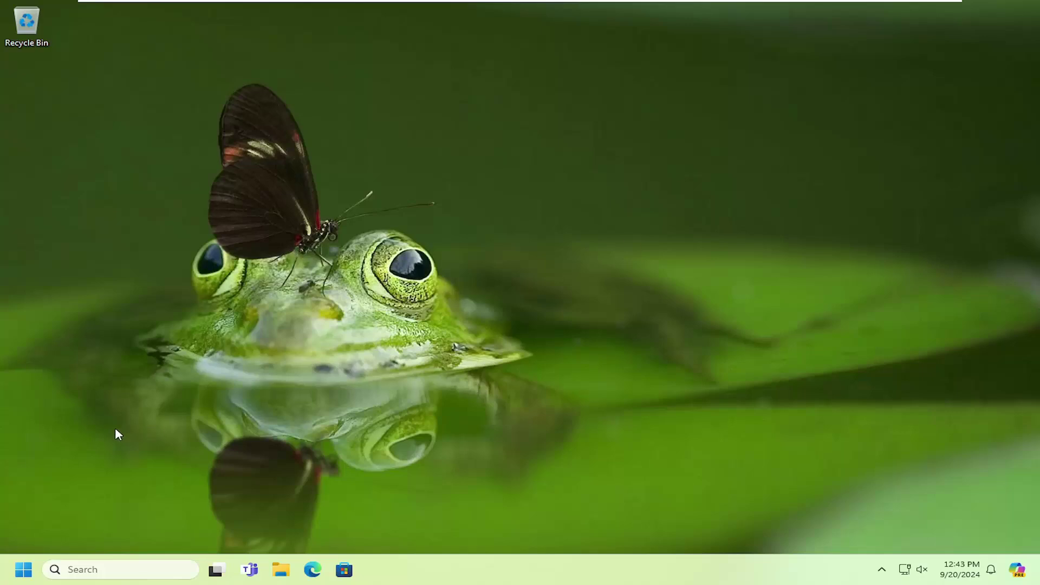
Search the Start menu for regedit and run Registry Editor as administrator.
left_click(24, 570)
type("re")
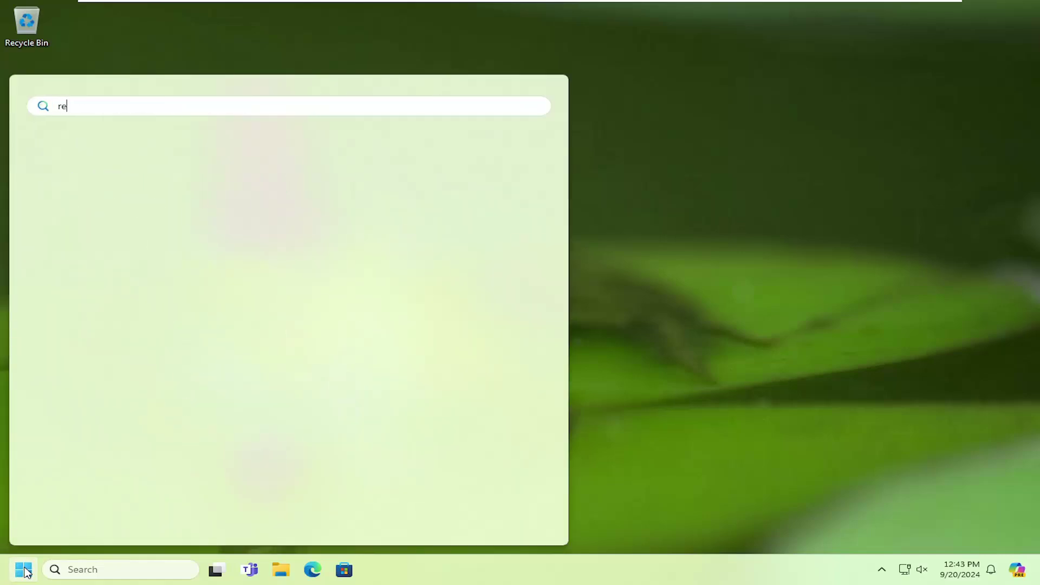
type("gedit")
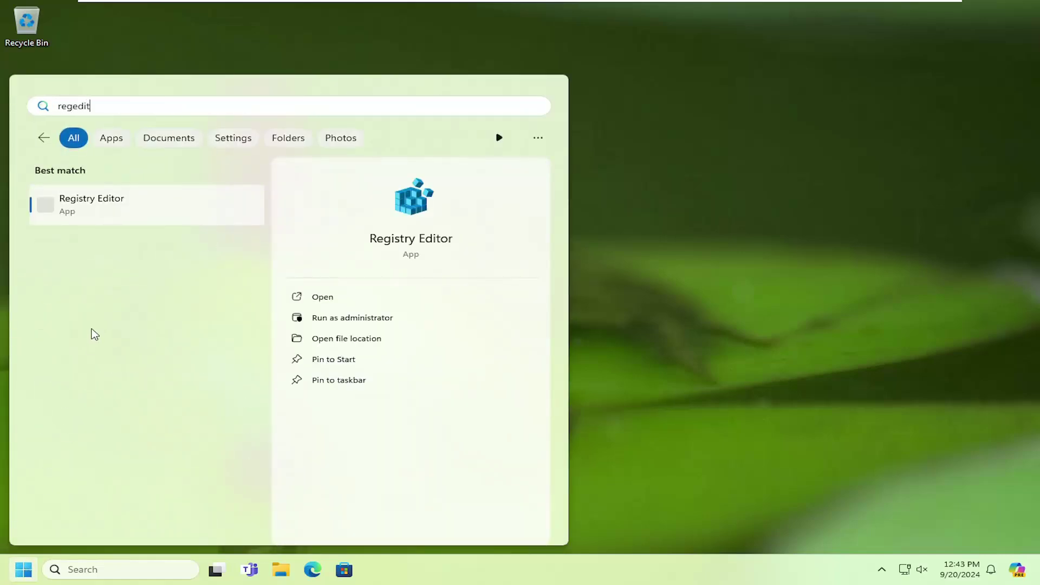
right_click(105, 205)
left_click(155, 217)
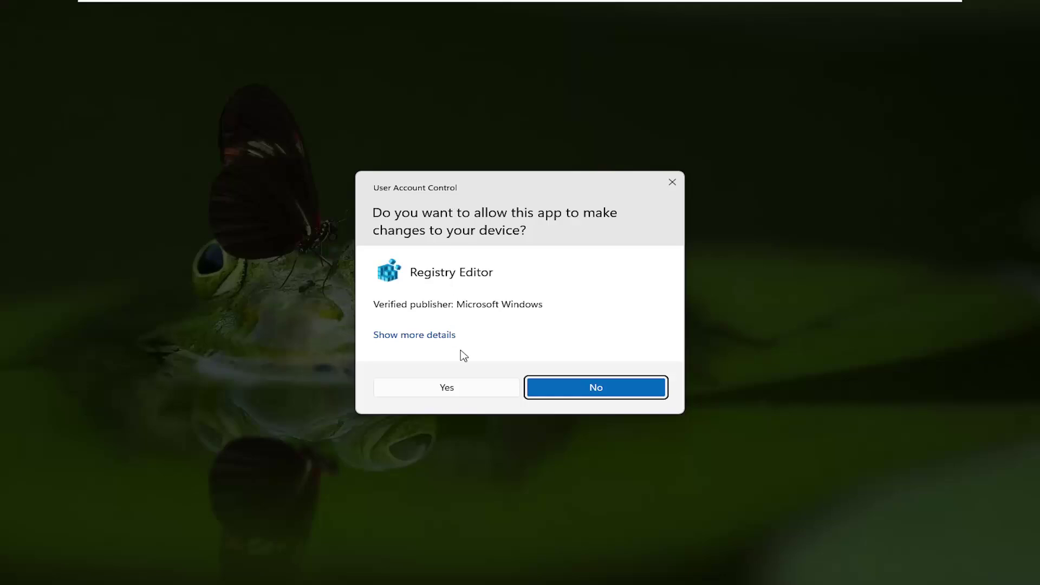
Approve the UAC prompt, then open File > Export and cancel it.
left_click(456, 389)
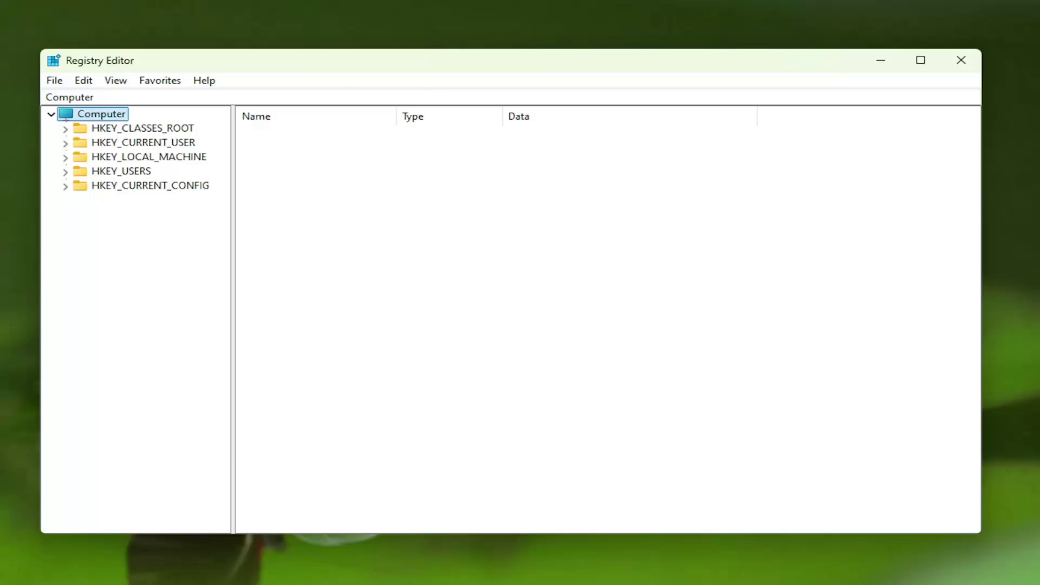
left_click(54, 81)
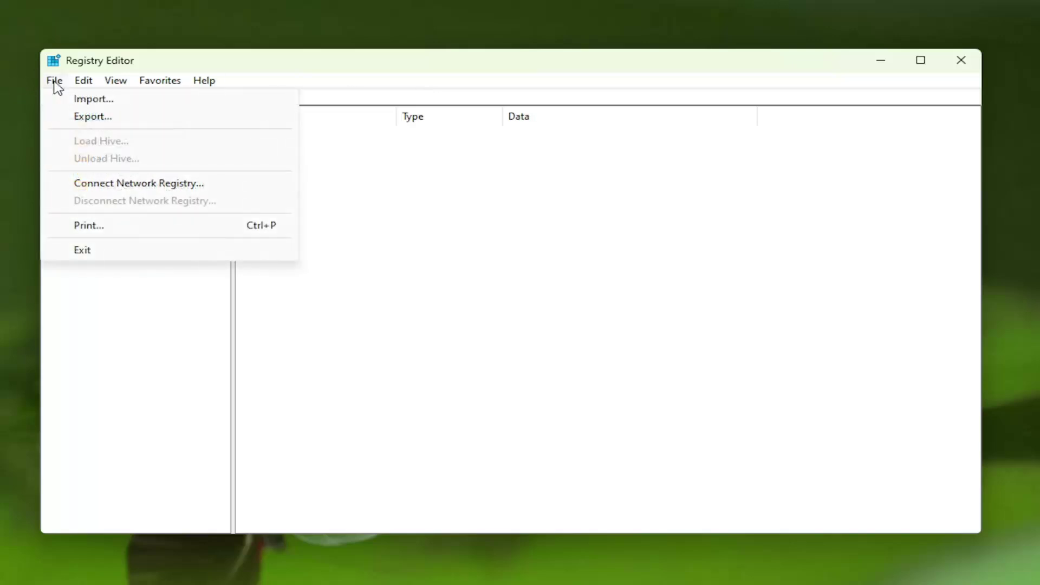
left_click(77, 118)
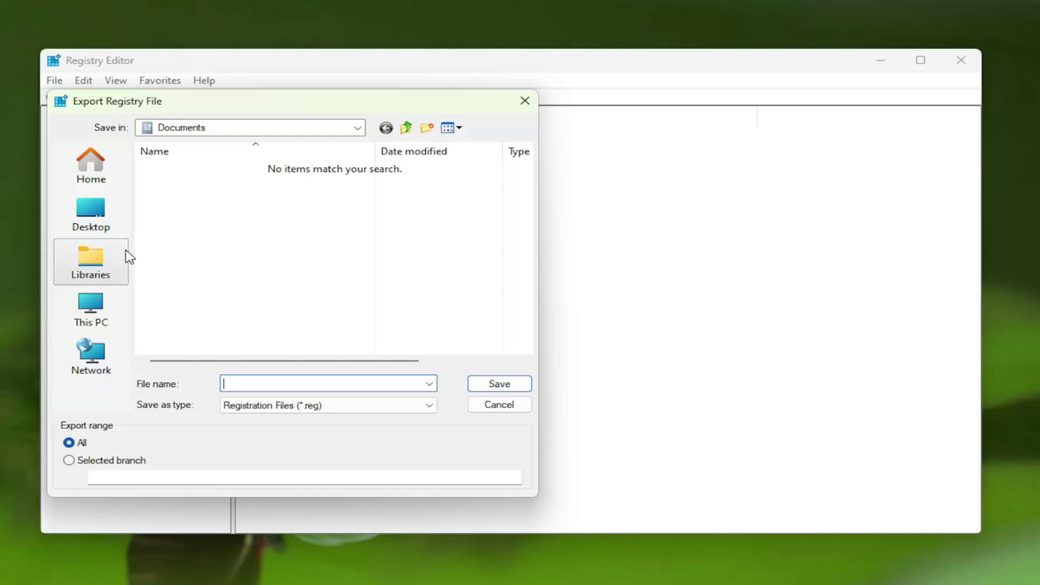
left_click(484, 409)
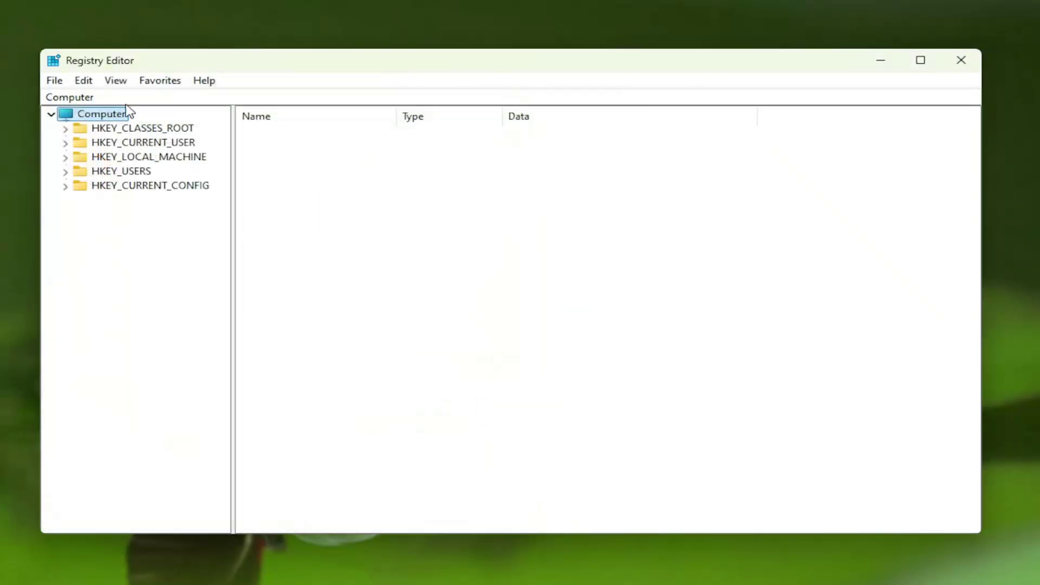
Open the File > Import dialog and cancel it without importing.
left_click(52, 93)
left_click(54, 80)
left_click(75, 100)
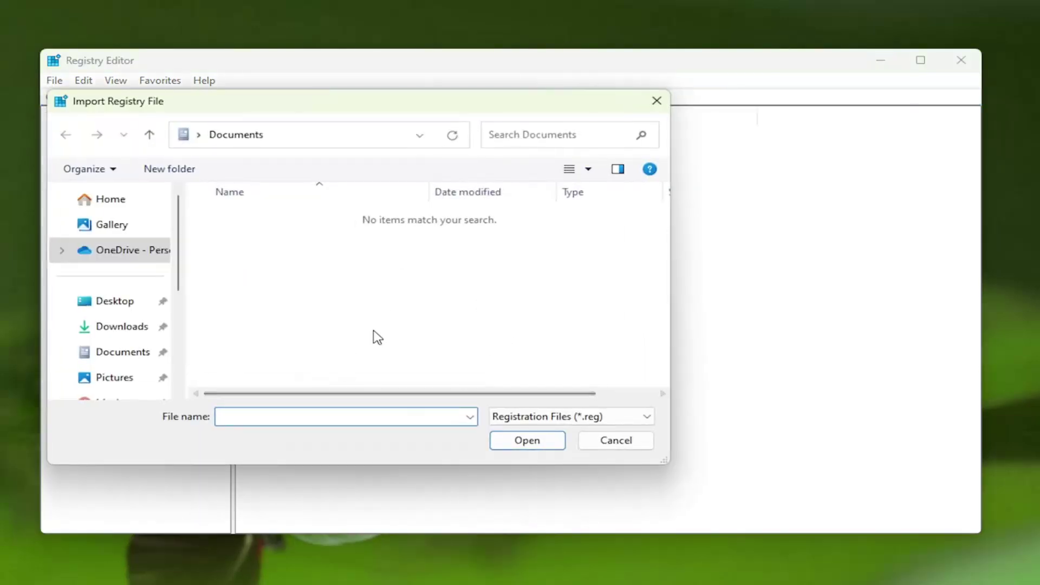
left_click(627, 443)
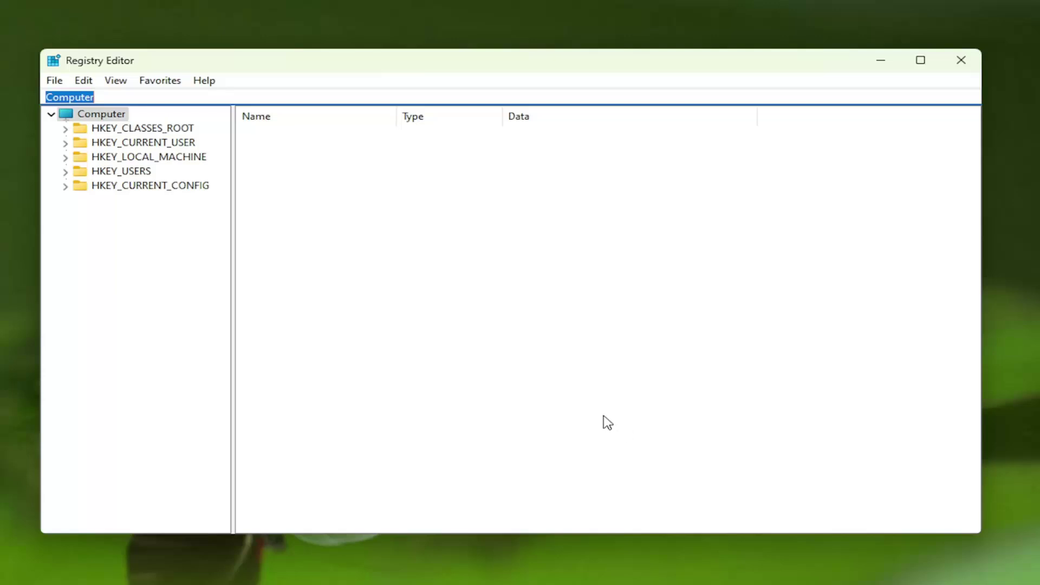
Expand HKEY_LOCAL_MACHINE\SOFTWARE\Policies and select the Microsoft key.
double_click(170, 157)
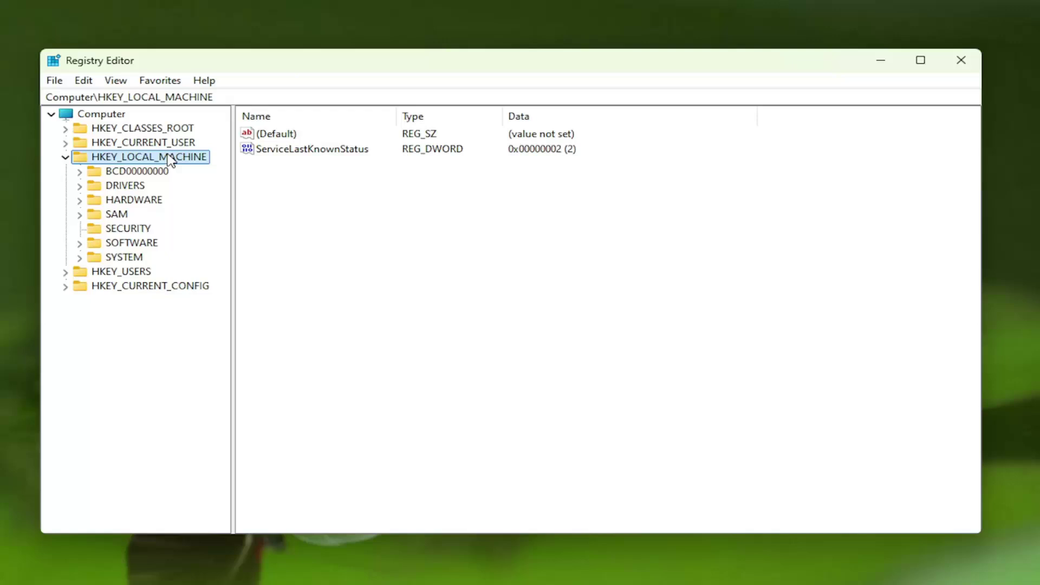
double_click(120, 243)
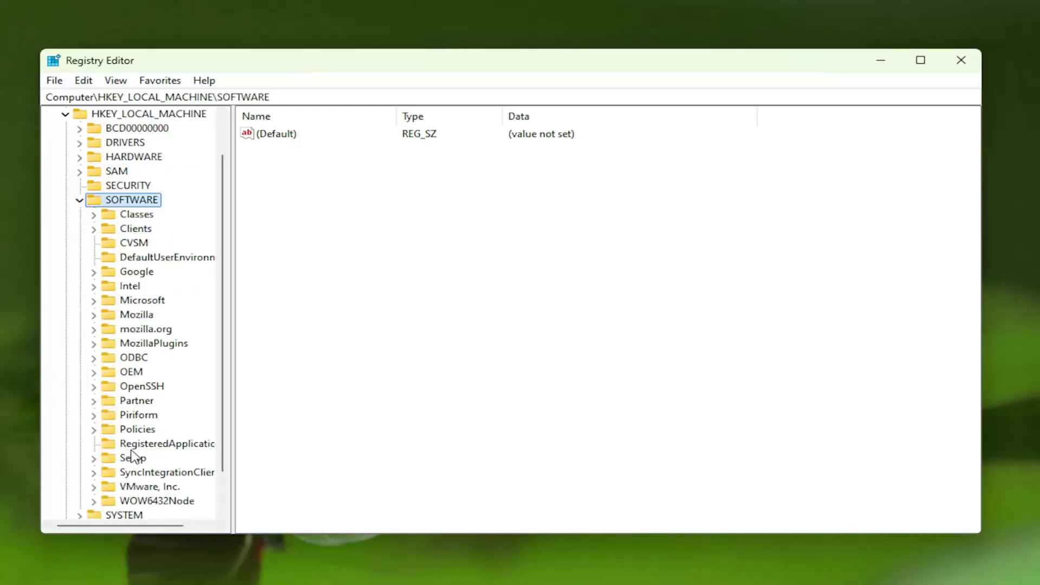
double_click(138, 431)
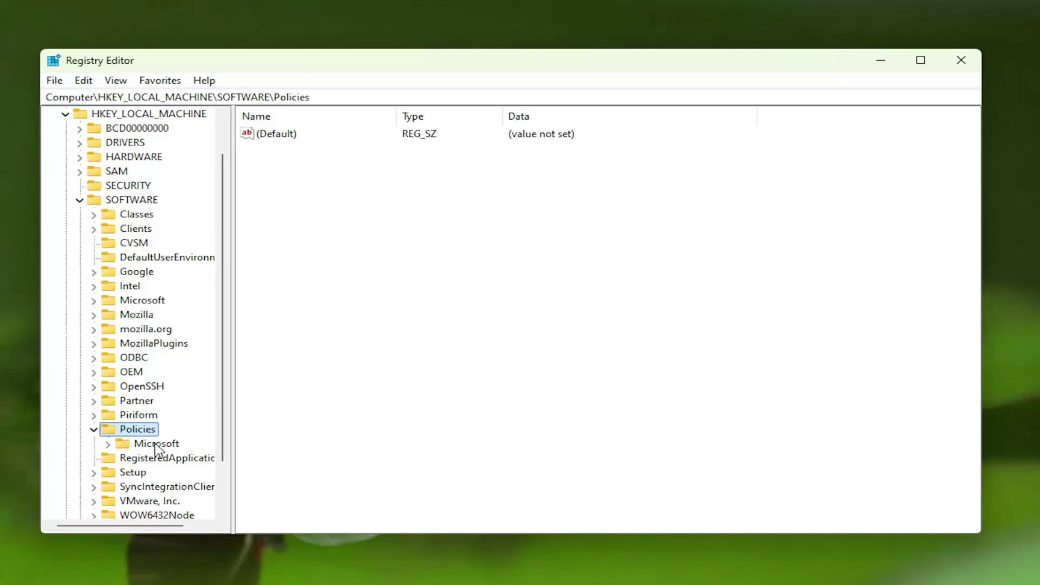
left_click(155, 445)
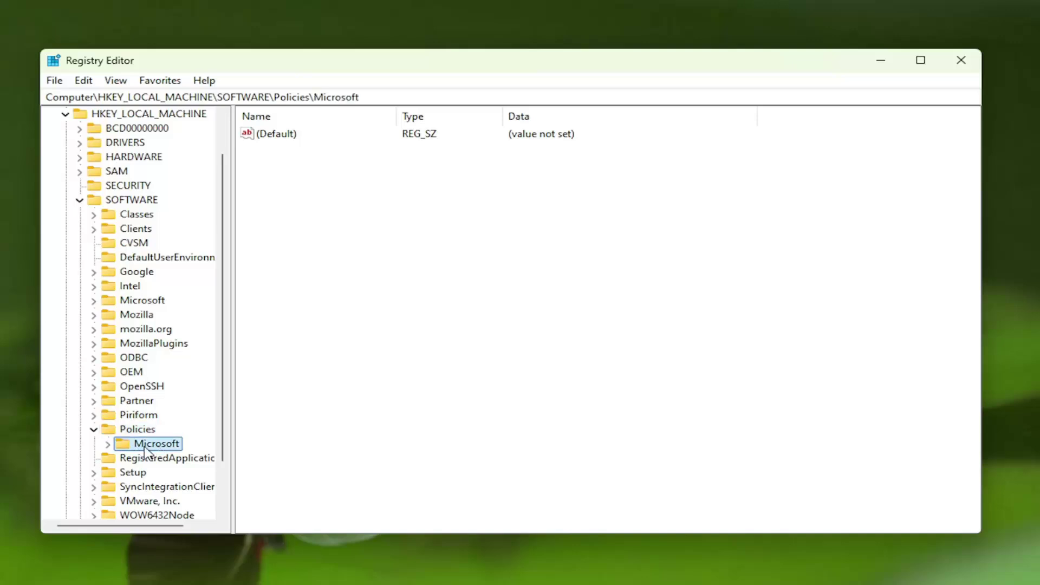
Create a new key named EdgeUpdate under Microsoft.
right_click(145, 450)
mouse_move(211, 480)
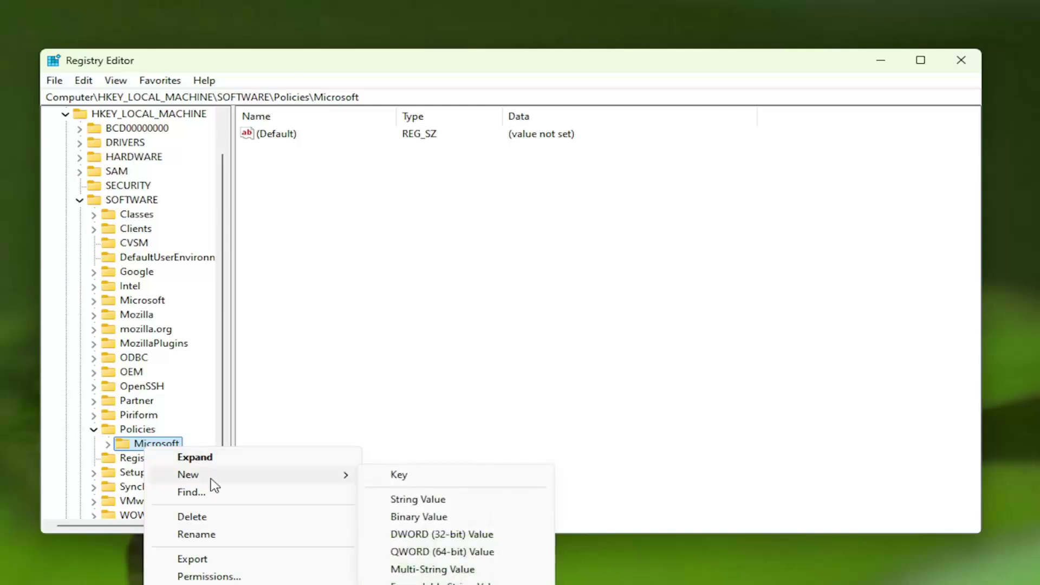
left_click(425, 477)
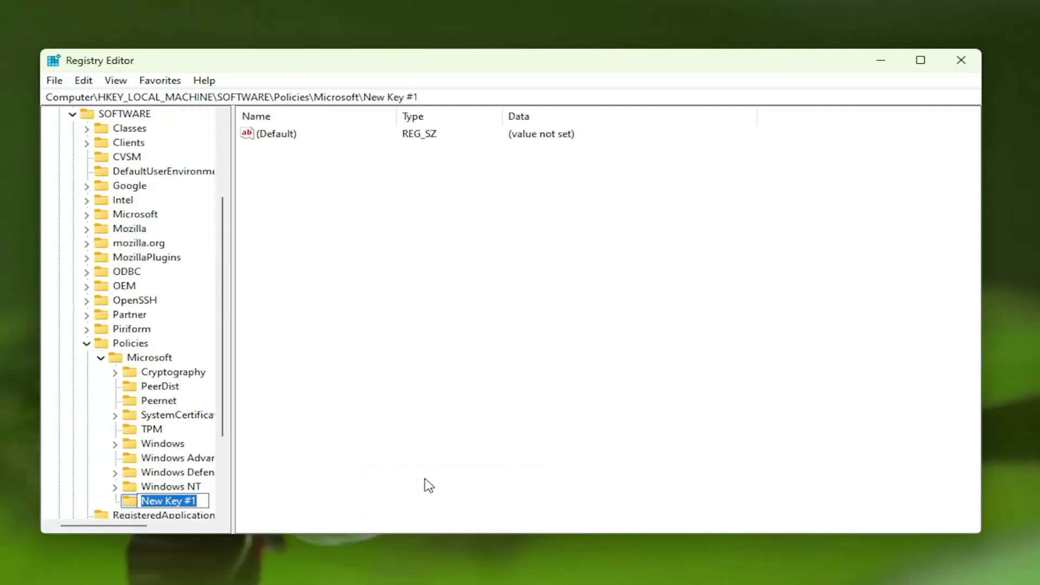
type("Edge")
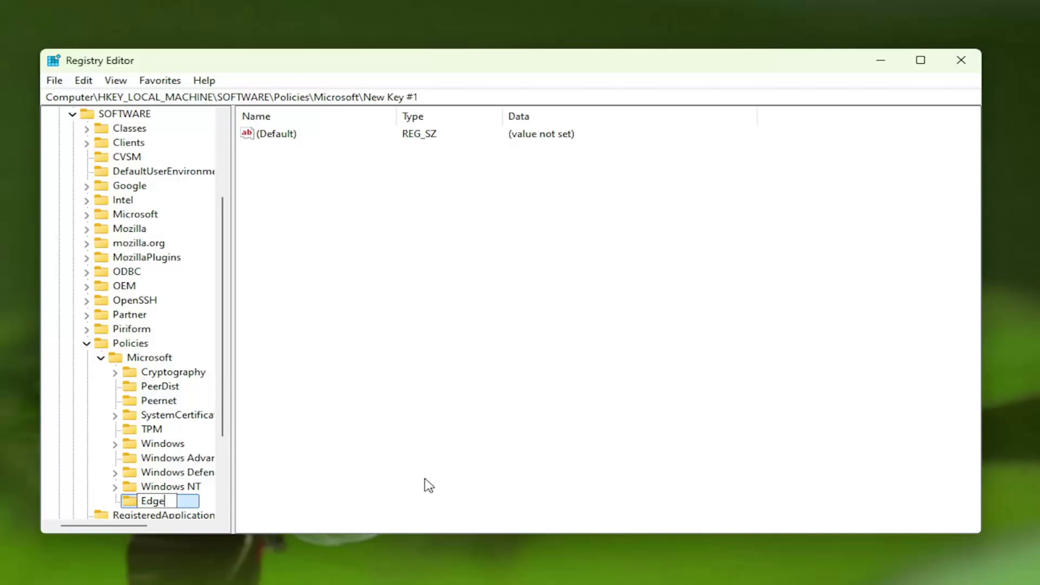
type("Update")
key("Return")
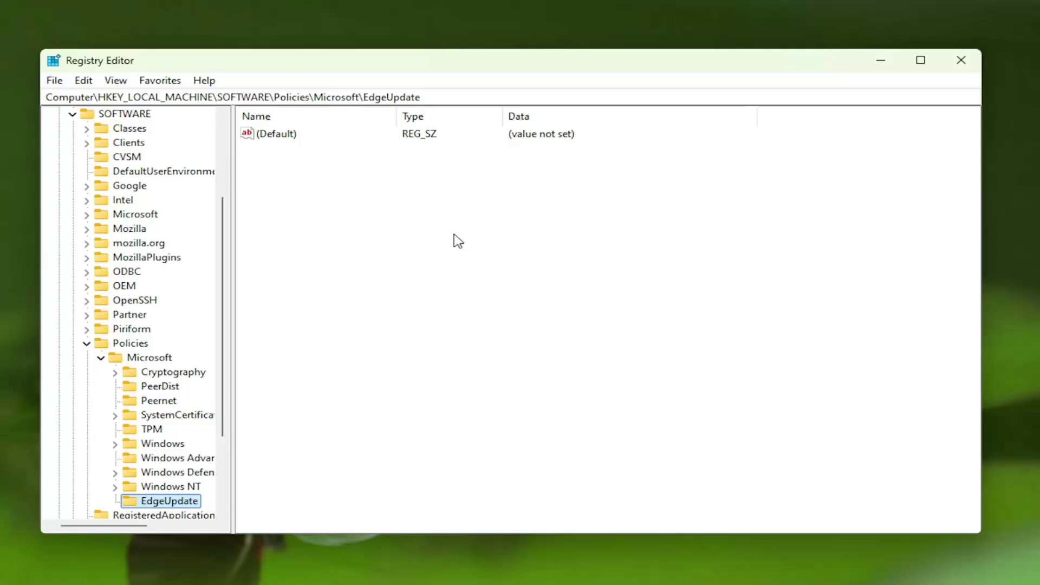
Add a DWORD (32-bit) value named CreateDesktopShortcutDefault to EdgeUpdate.
right_click(270, 182)
mouse_move(323, 194)
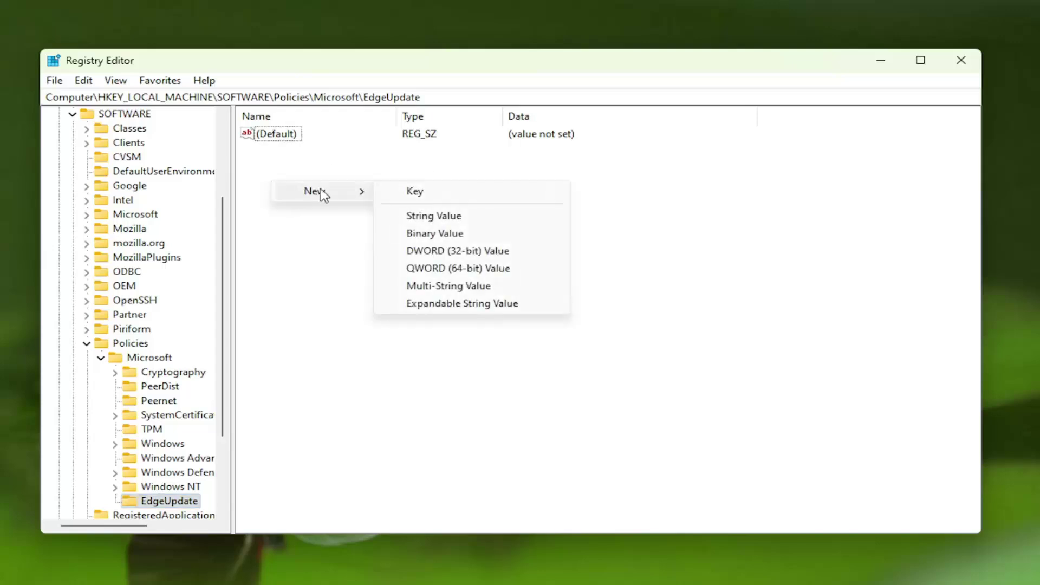
left_click(435, 251)
type("C")
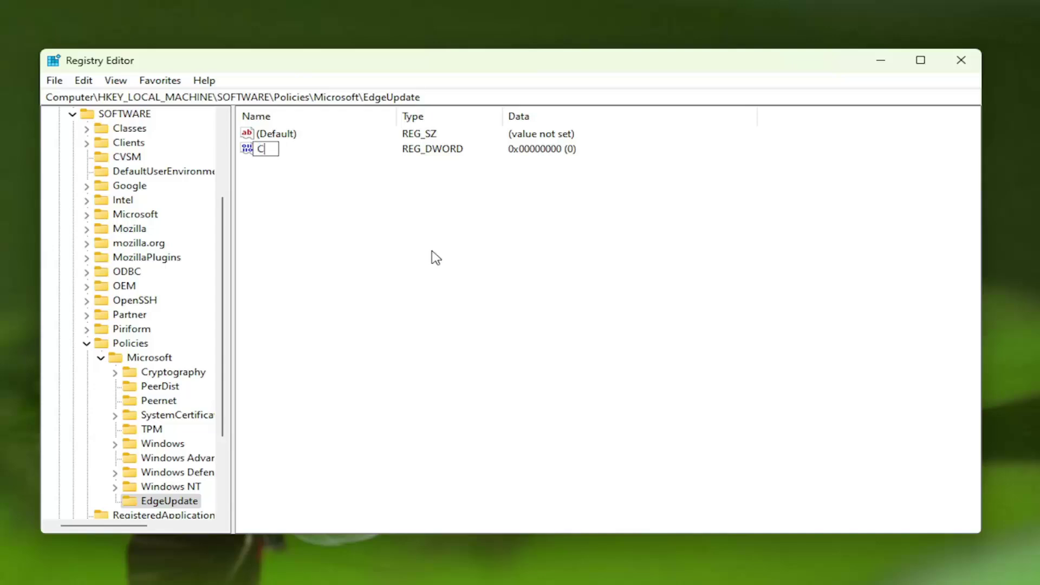
type("reateDesktopShort")
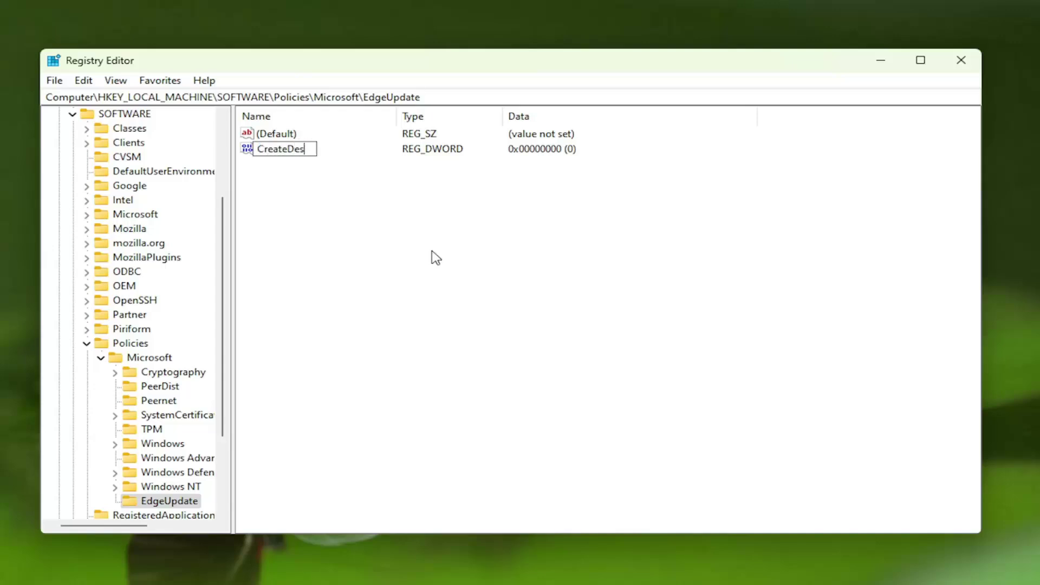
type("cutDefault")
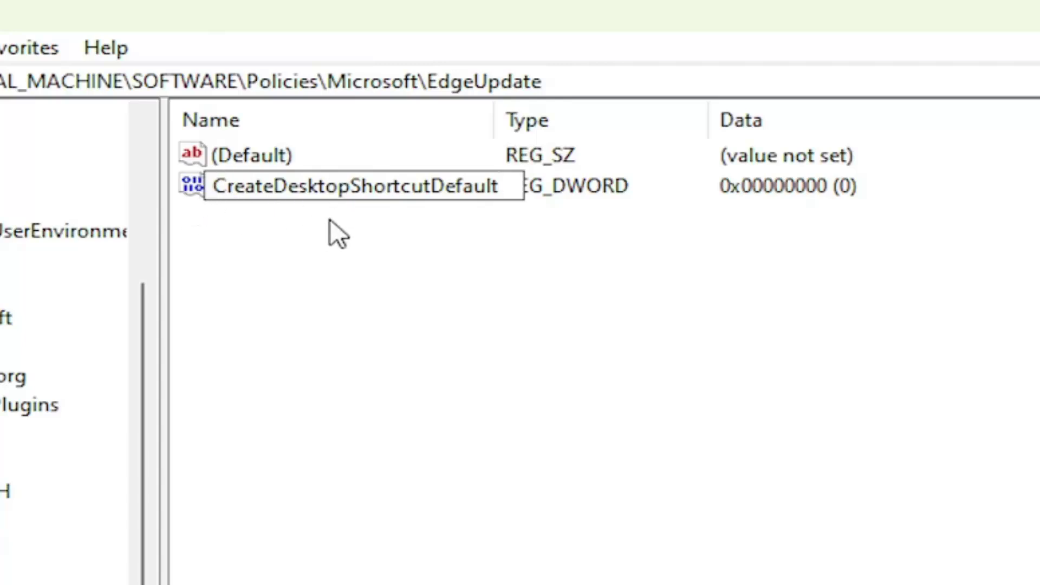
key("Return")
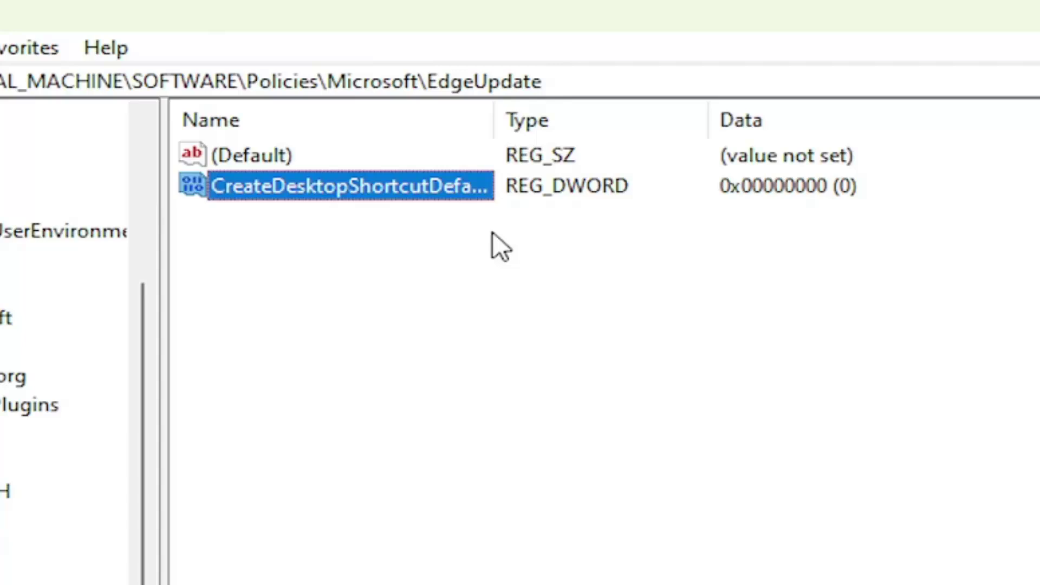
Set CreateDesktopShortcutDefault's data to 1 and collapse the Microsoft key.
double_click(335, 187)
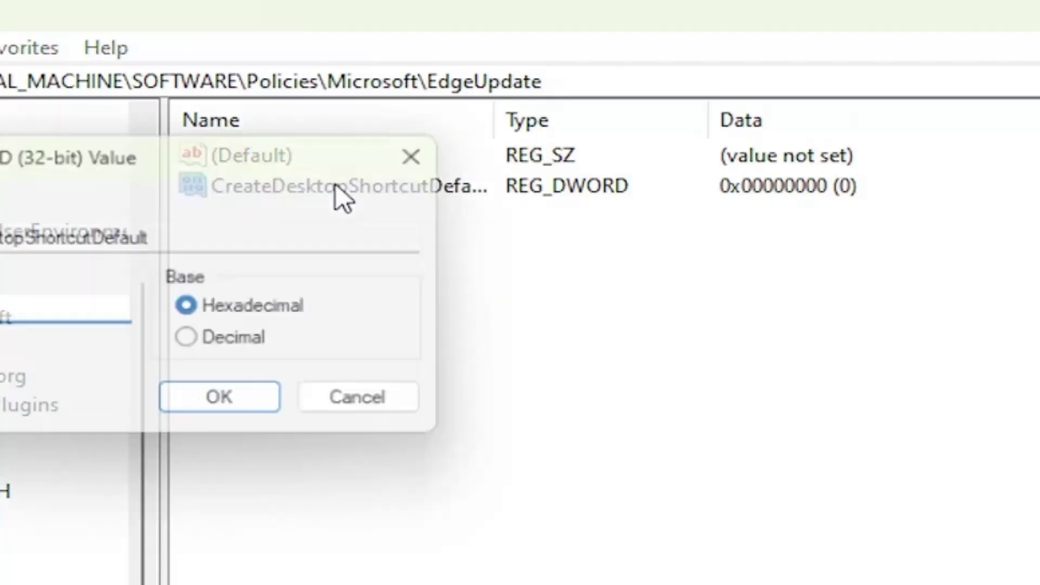
left_click_drag(100, 157, 418, 192)
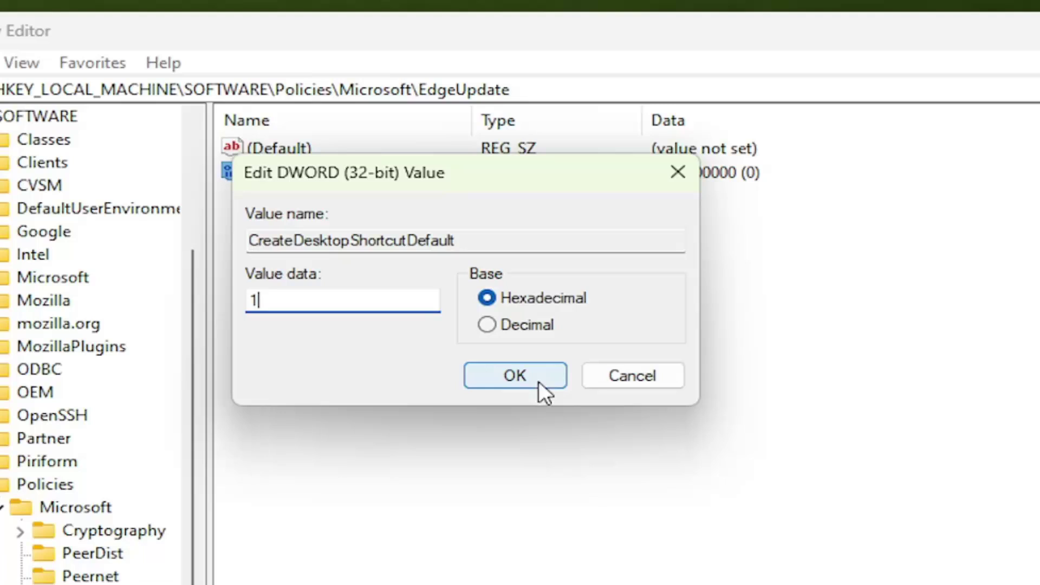
left_click(544, 419)
double_click(116, 446)
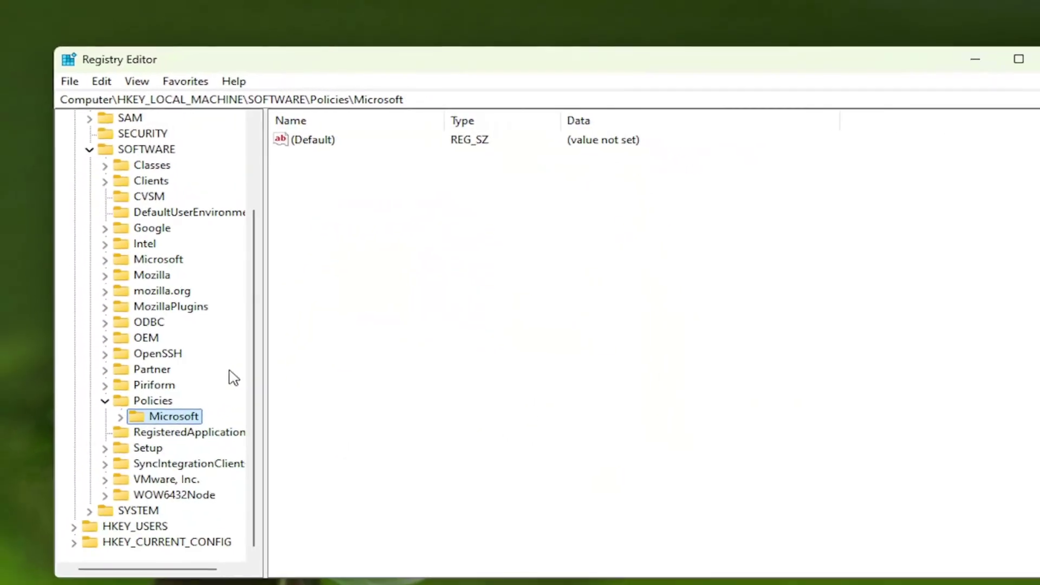
Collapse Policies, SOFTWARE and HKEY_LOCAL_MACHINE, then close Registry Editor.
key("Left")
key("Left")
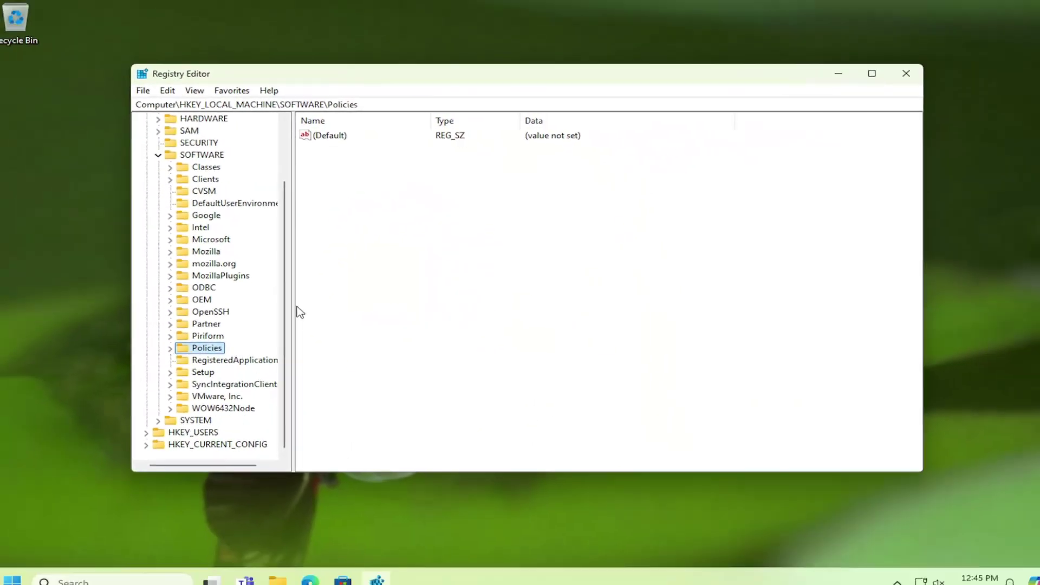
scroll(260, 180, "up", 2)
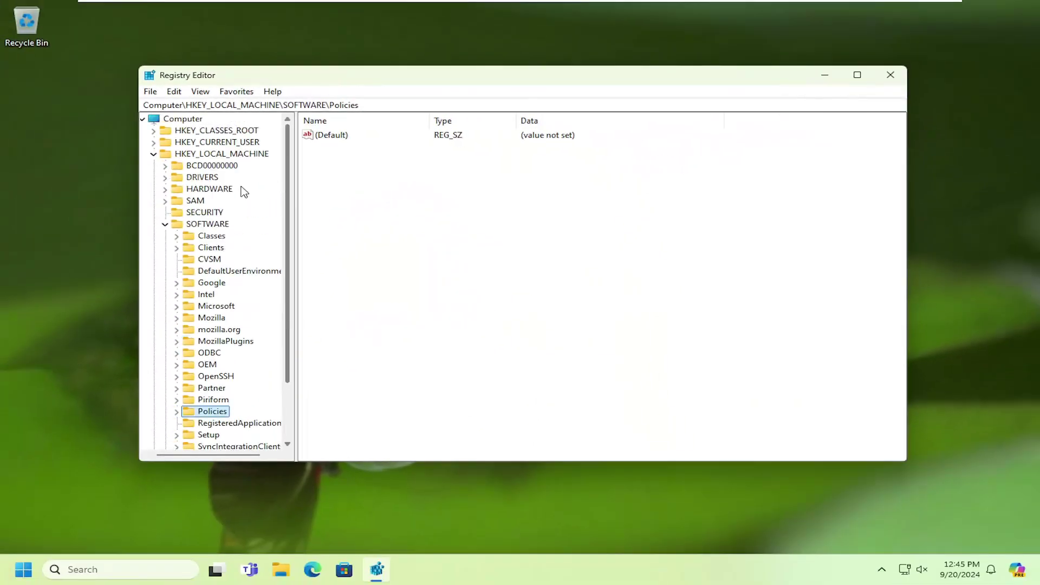
key("Left")
key("Left")
double_click(194, 154)
left_click(187, 120)
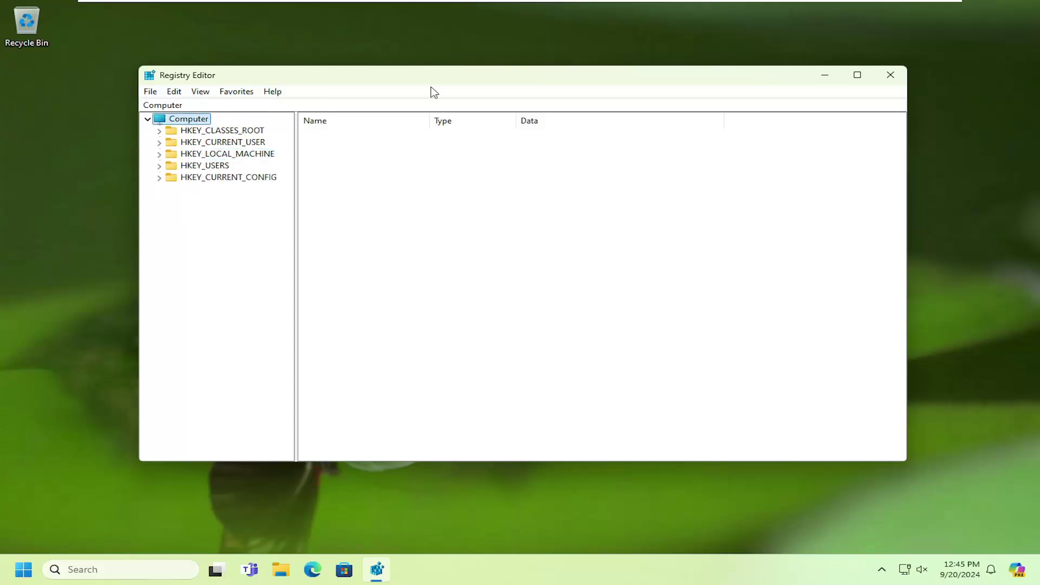
left_click(889, 76)
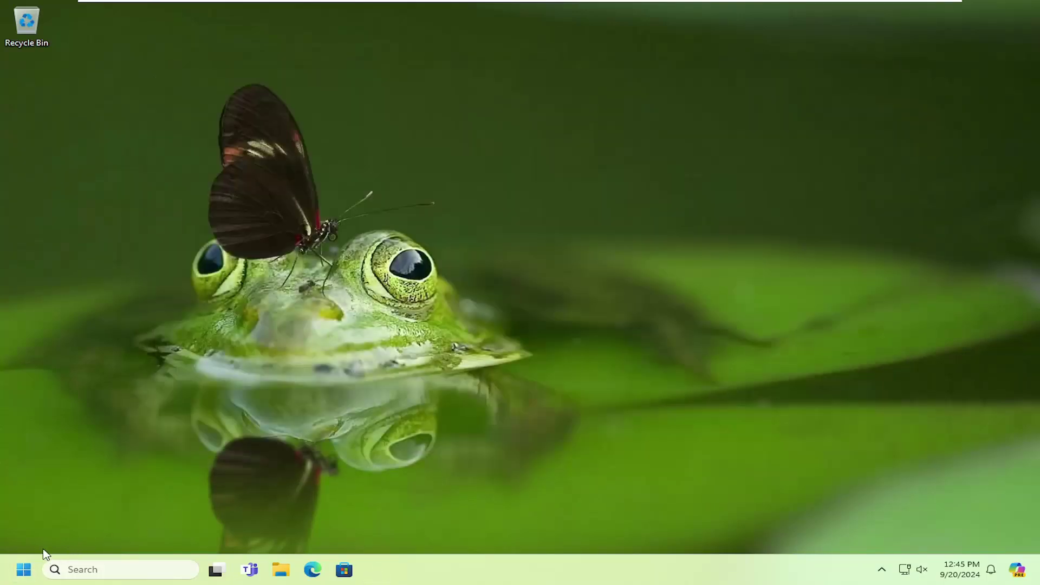